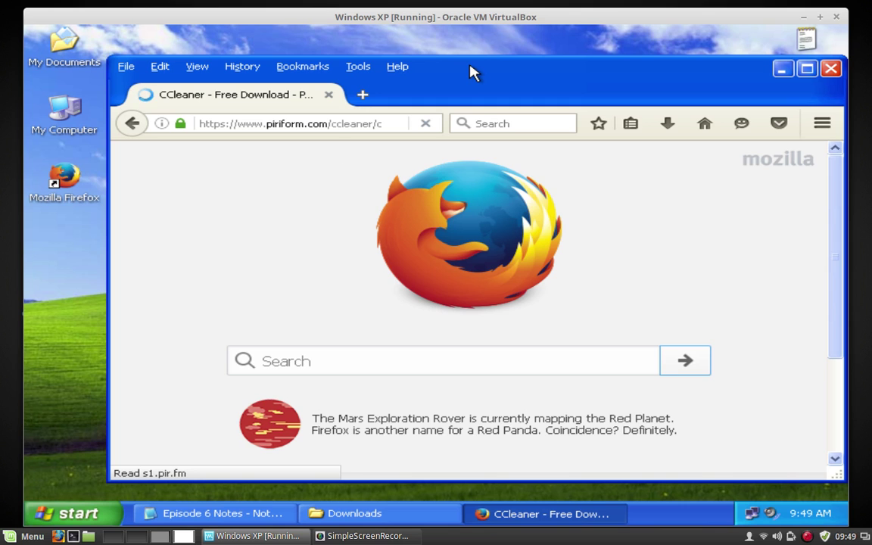
Download the CCleaner Free edition from the Piriform comparison page and save ccsetup521.exe
left_click_drag(473, 72, 484, 263)
left_click_drag(457, 384, 447, 36)
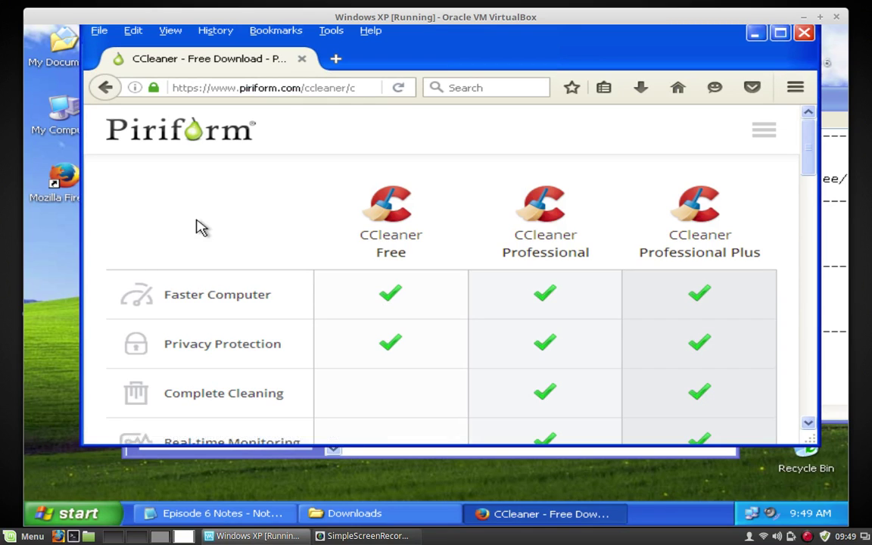
scroll(261, 209, "down", 5)
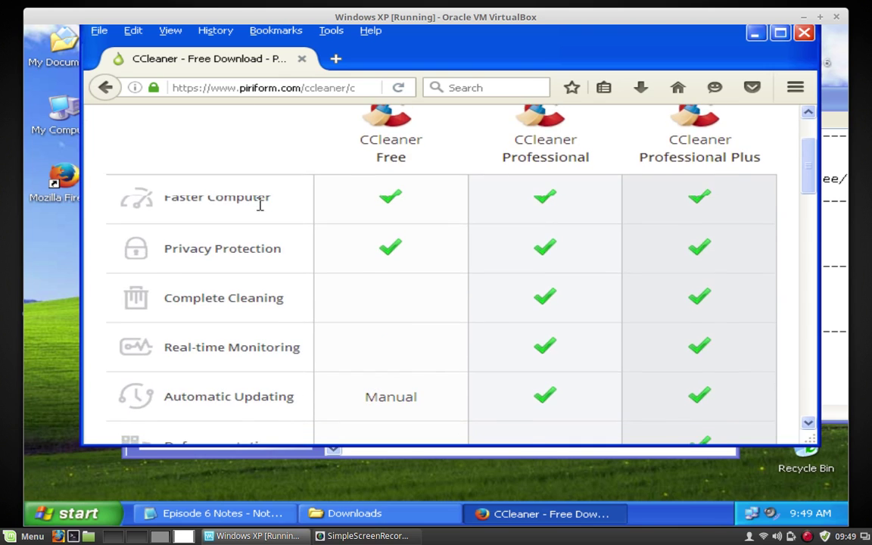
scroll(258, 208, "down", 3)
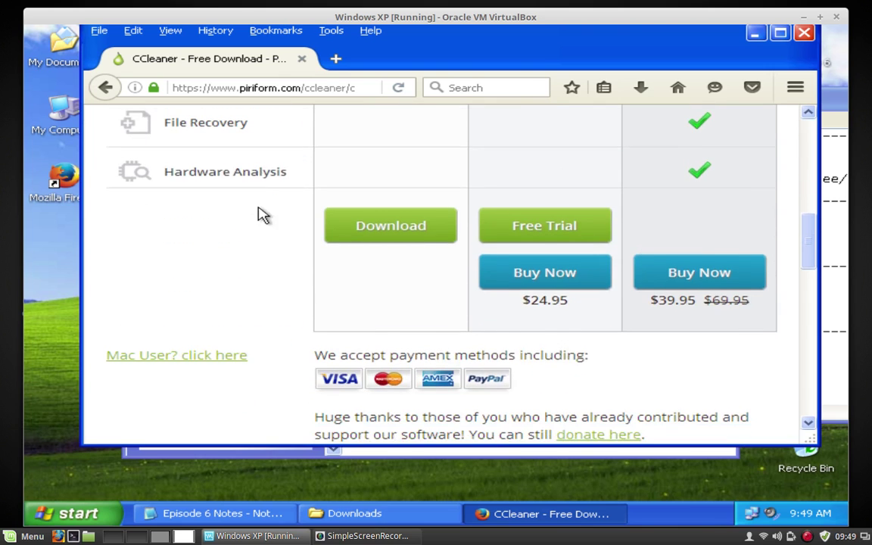
left_click(370, 226)
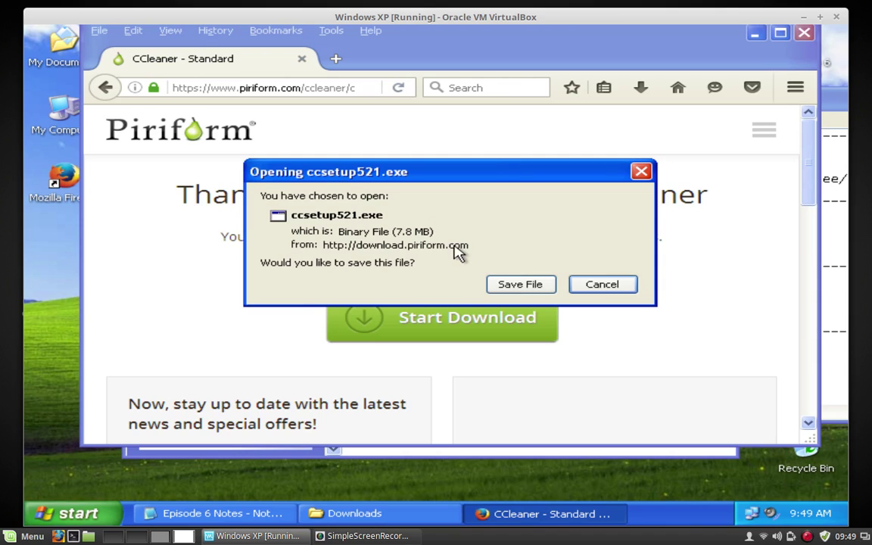
left_click(520, 284)
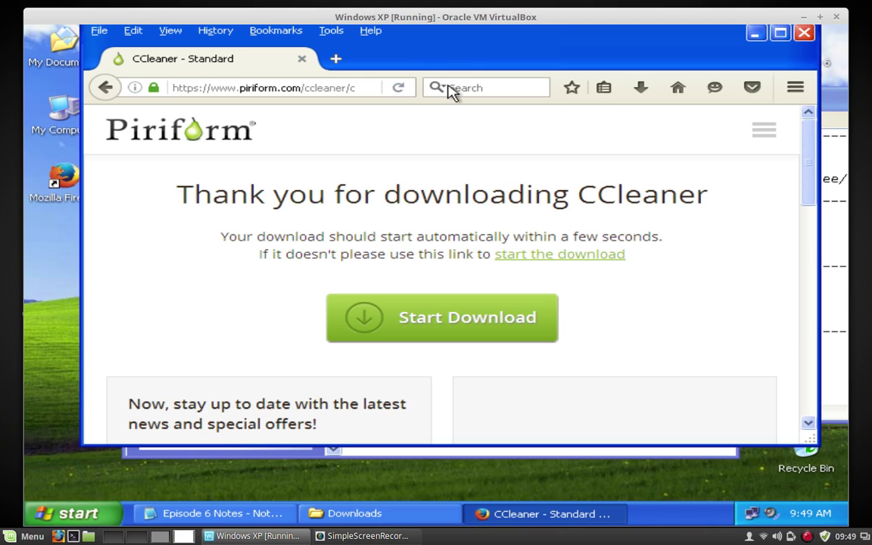
Close the Episode 6 Notes and the Firefox window, leaving only the Downloads folder open higher on the desktop
left_click_drag(462, 41, 497, 427)
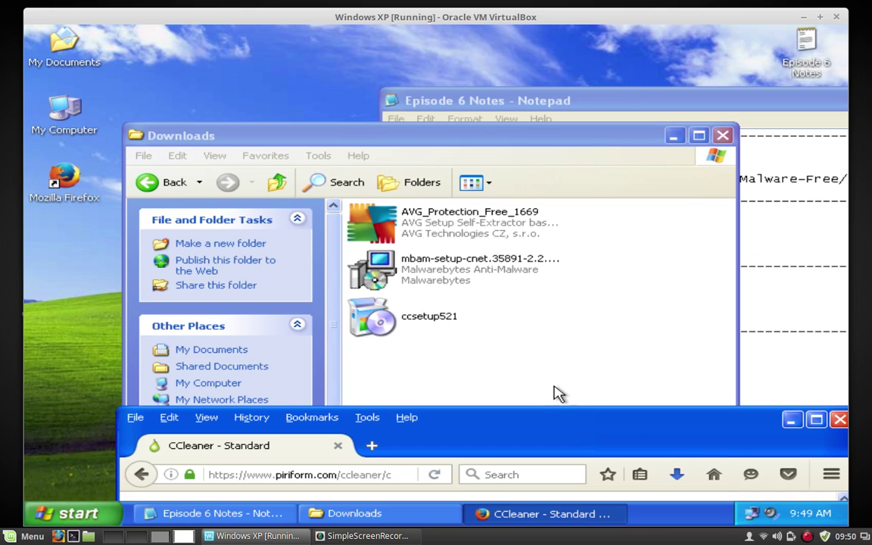
left_click_drag(517, 361, 712, 388)
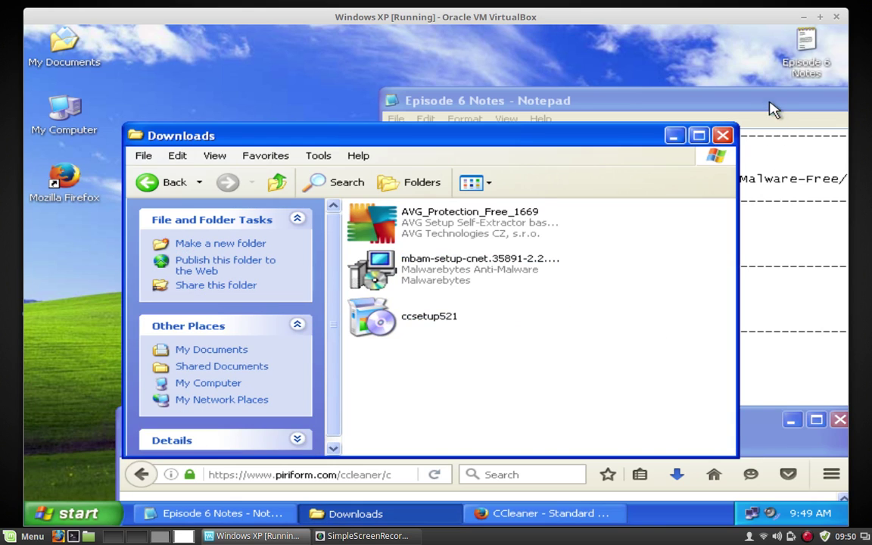
left_click(768, 100)
left_click_drag(769, 100, 447, 70)
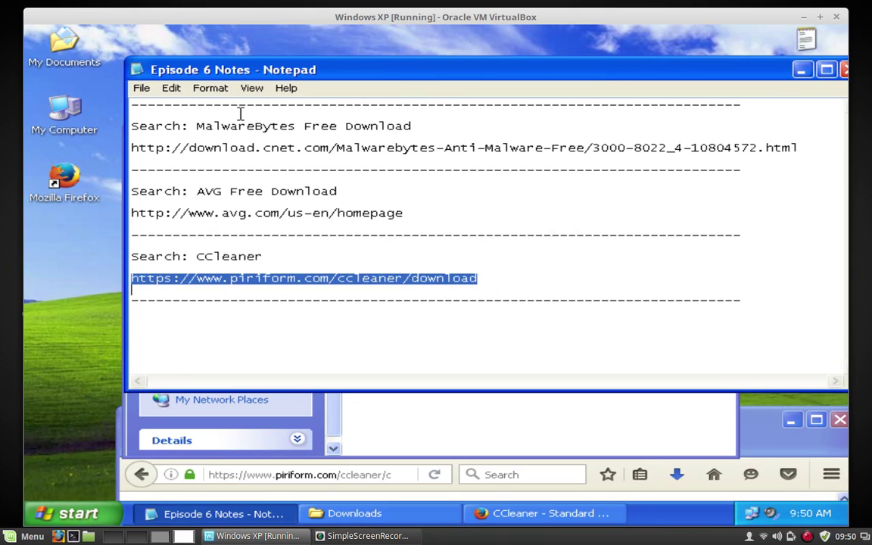
left_click(844, 70)
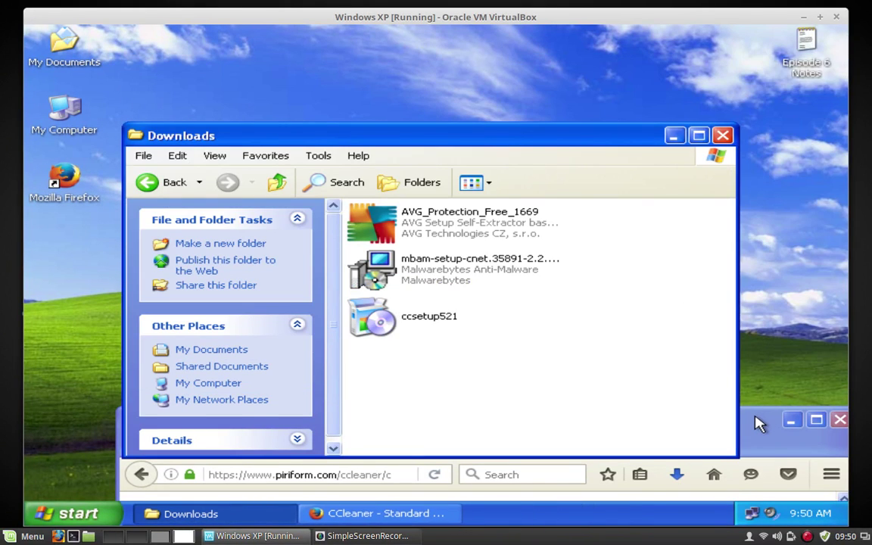
left_click(759, 416)
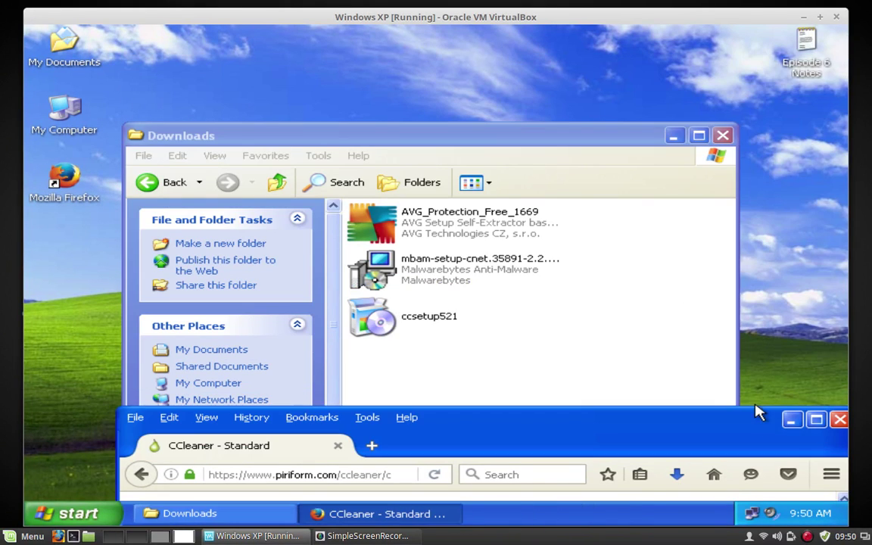
left_click(838, 421)
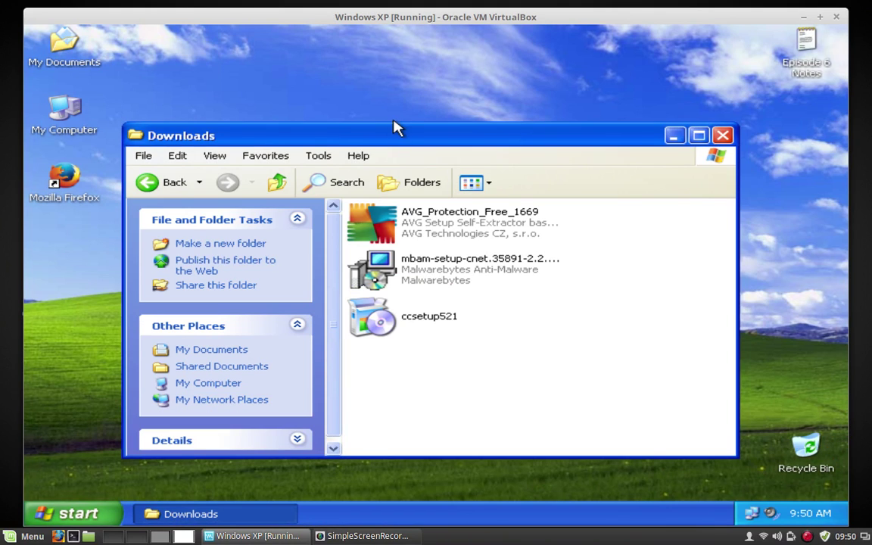
left_click_drag(388, 140, 409, 72)
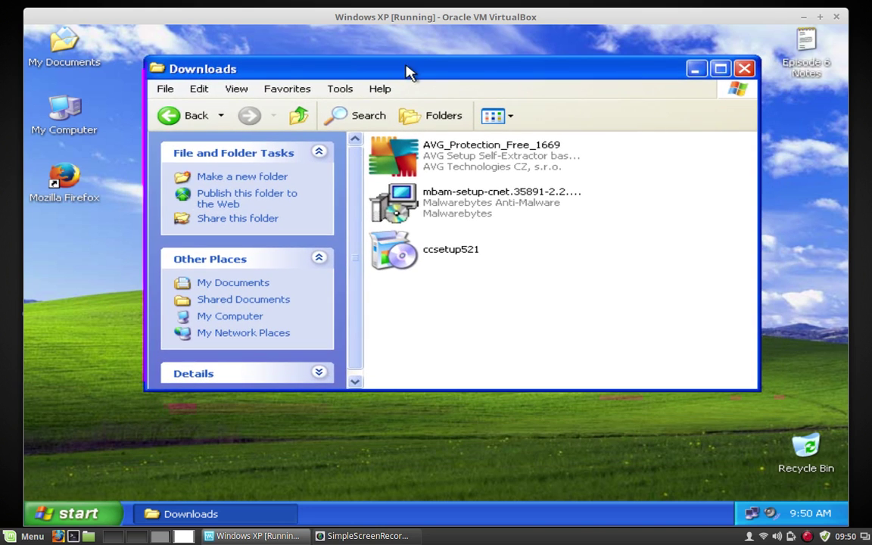
Run the mbam-setup-cnet installer from the Downloads folder with English as the setup language
left_click(413, 206)
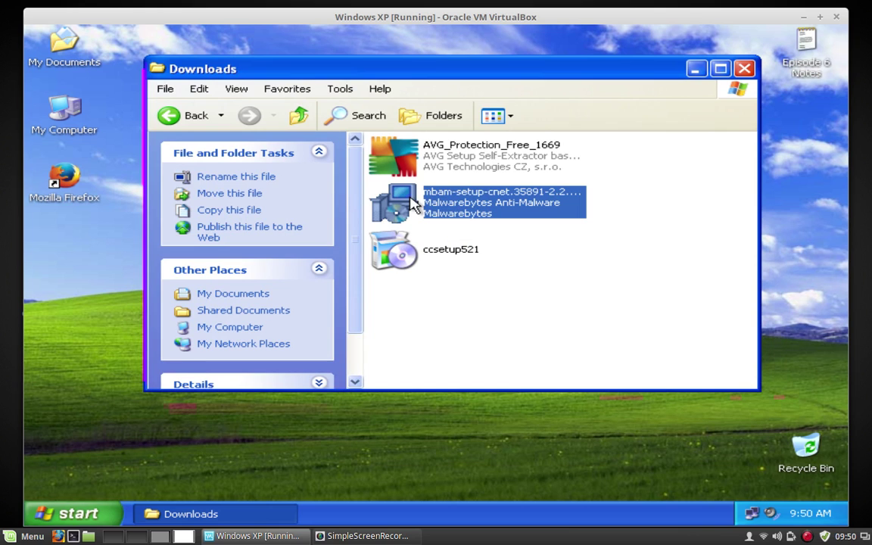
double_click(413, 205)
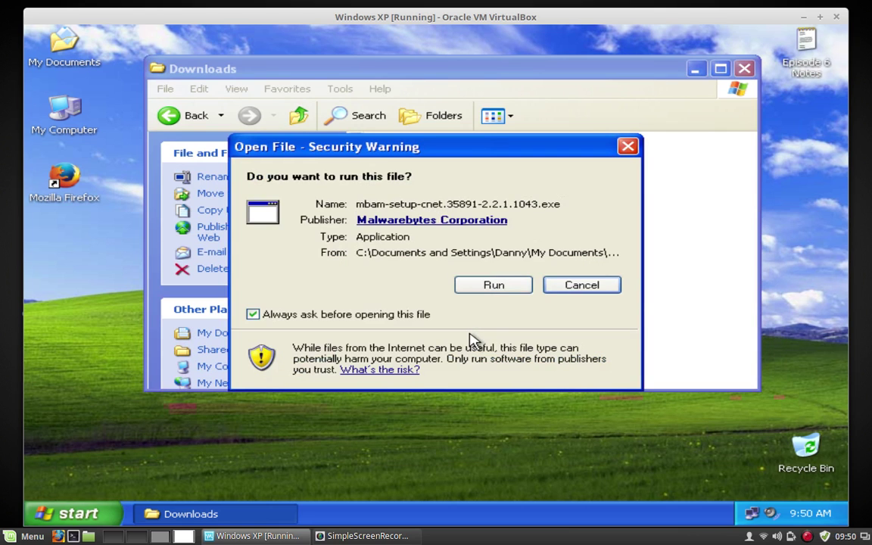
left_click(489, 290)
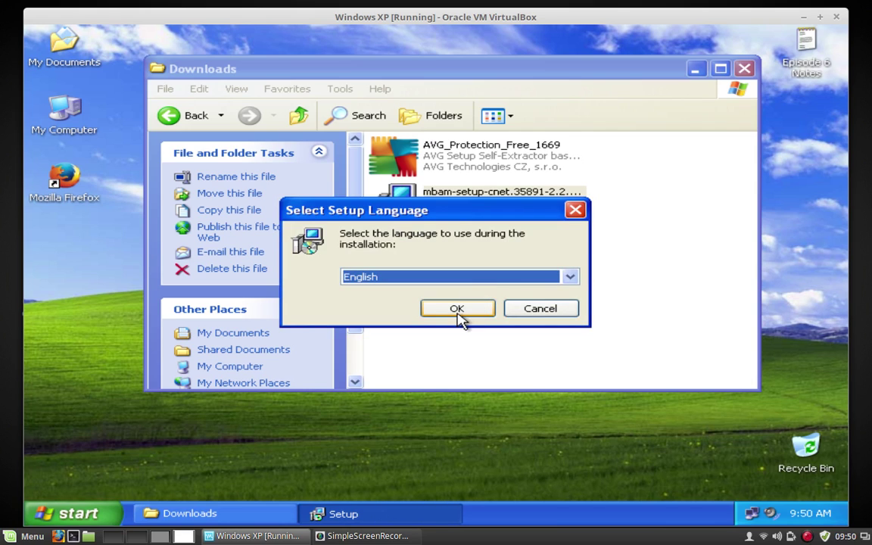
left_click(457, 310)
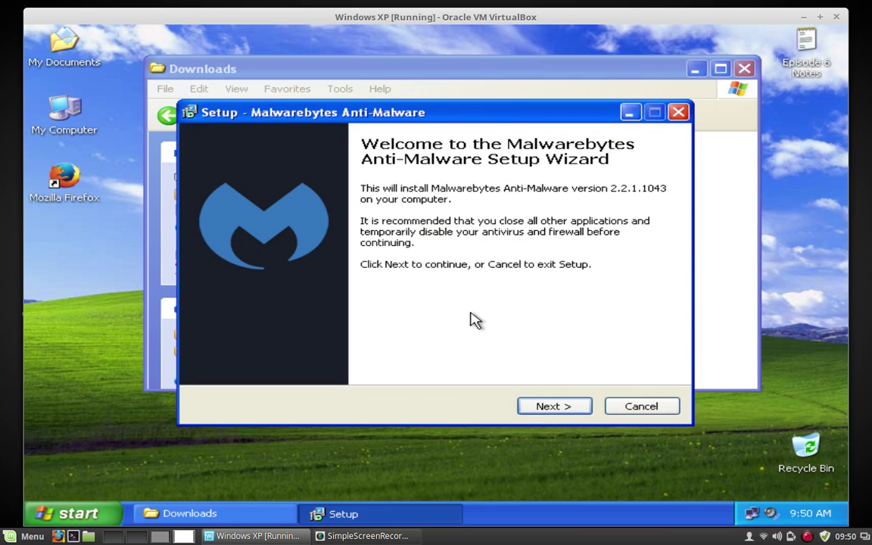
Accept the Malwarebytes license agreement and install with the default destination, Start Menu folder and desktop icon
left_click(545, 406)
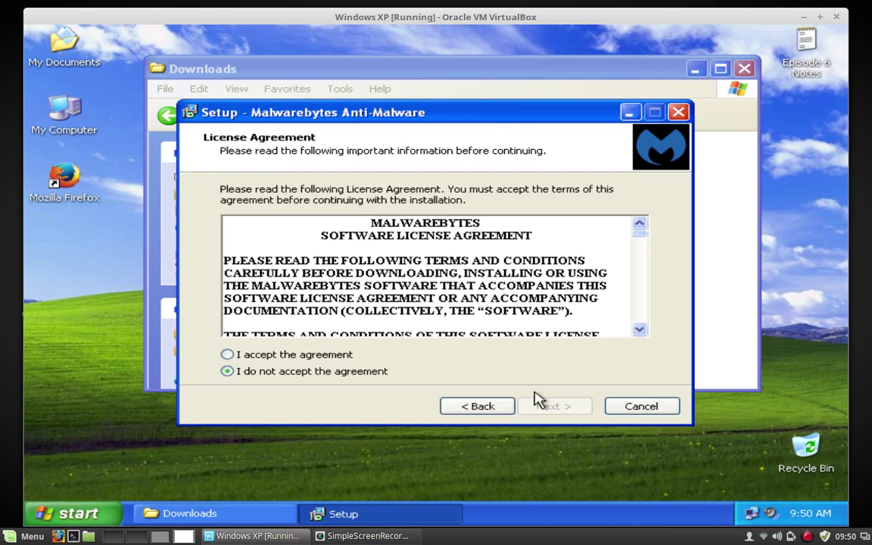
left_click(306, 356)
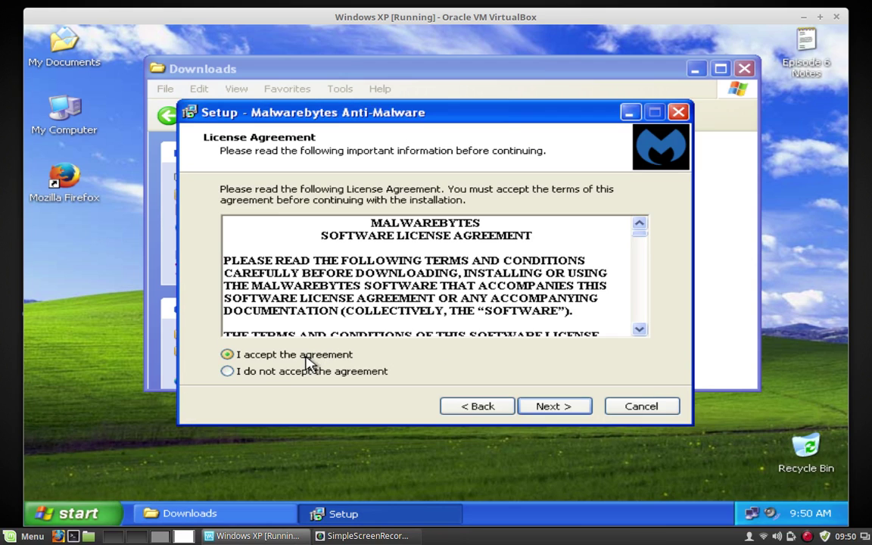
left_click(558, 407)
left_click(558, 407)
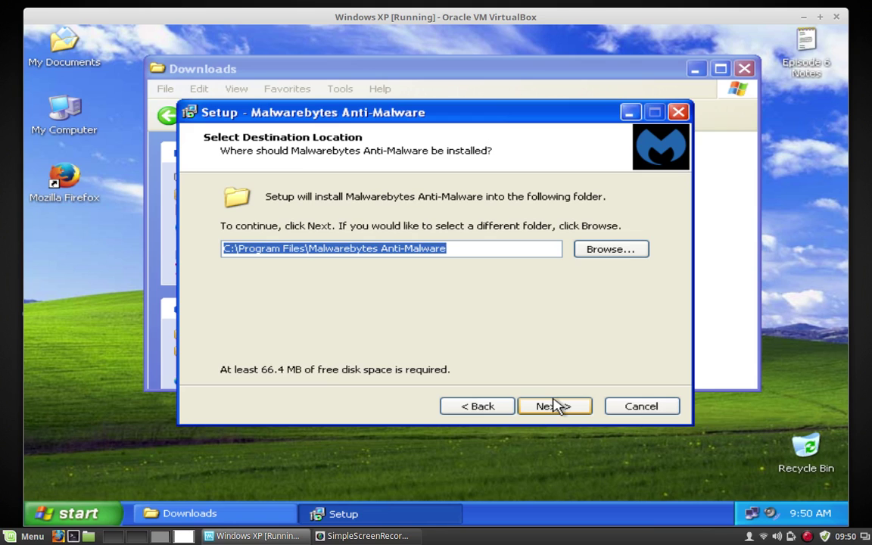
left_click(558, 406)
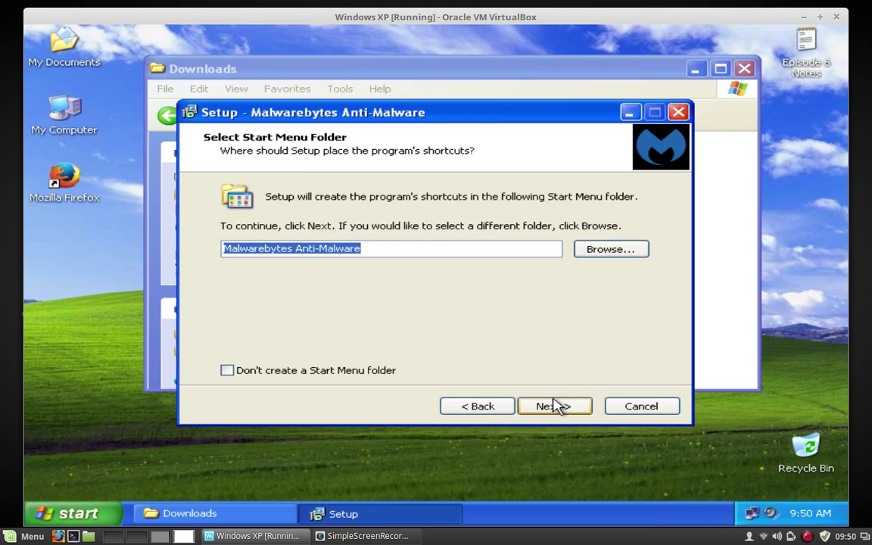
left_click(558, 407)
left_click(558, 407)
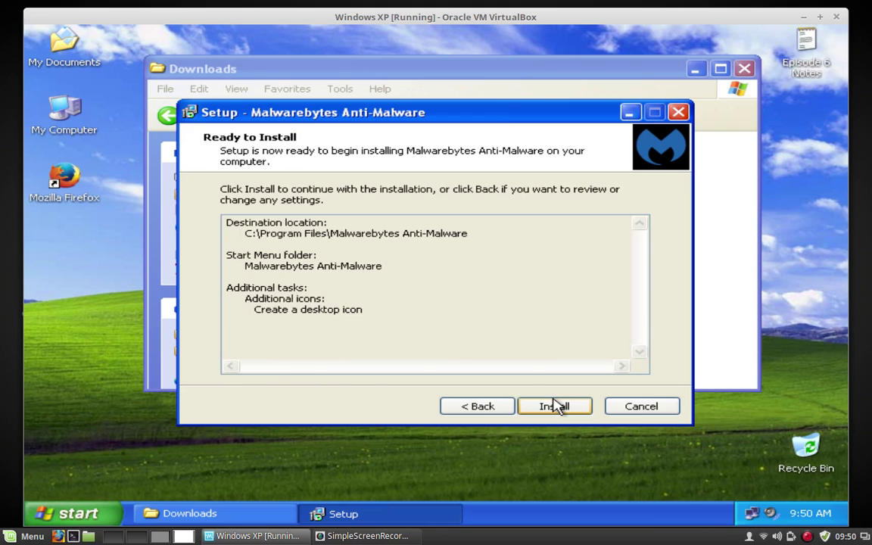
left_click(557, 408)
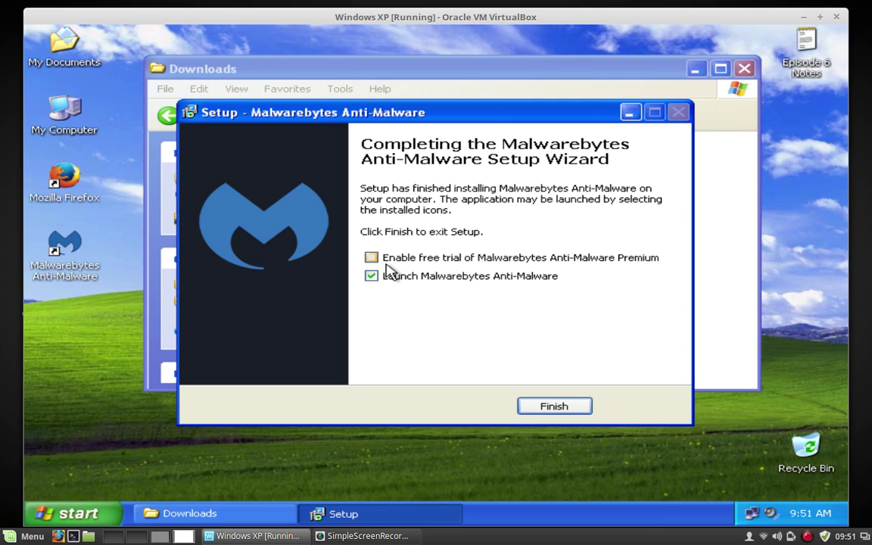
Finish the Malwarebytes setup with the Premium free trial and the launch option both turned off
left_click(378, 278)
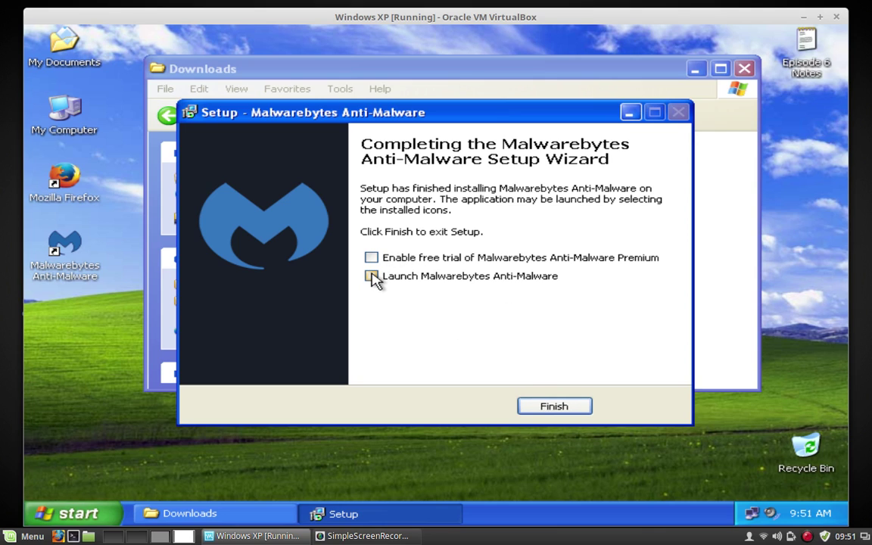
left_click(554, 411)
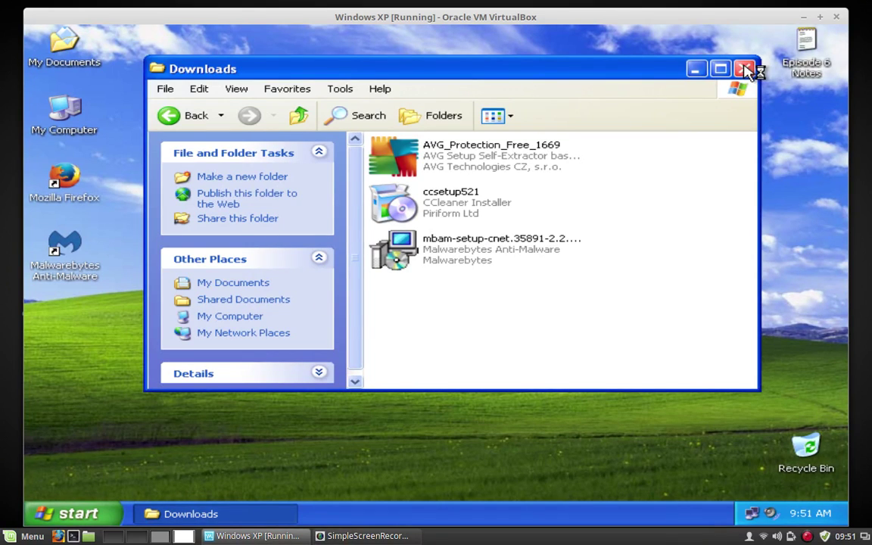
left_click_drag(590, 72, 594, 100)
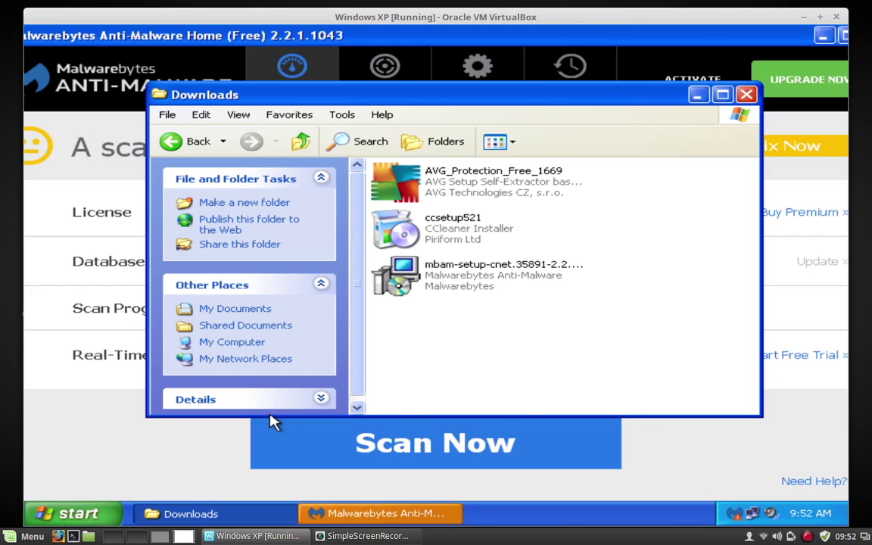
Bring the Malwarebytes Anti-Malware window forward, move it until its controls are reachable, and close it
left_click(373, 39)
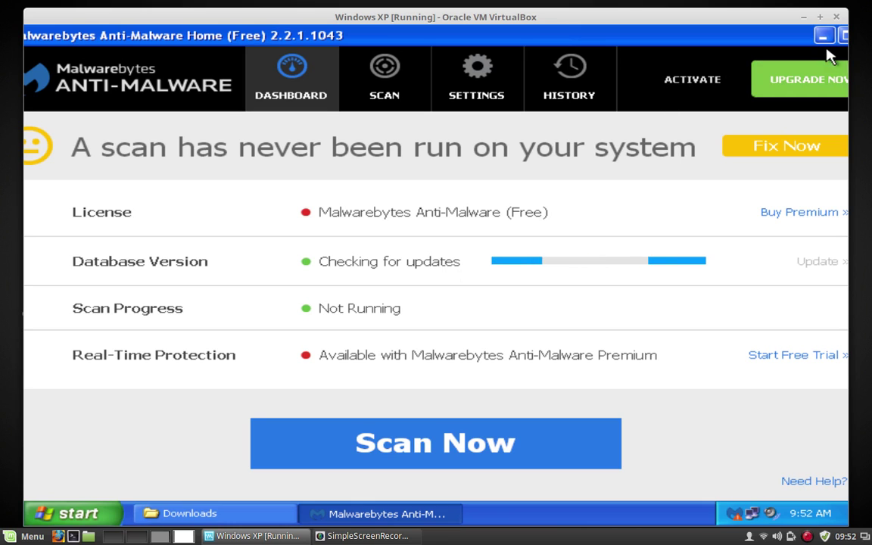
left_click_drag(768, 44, 685, 51)
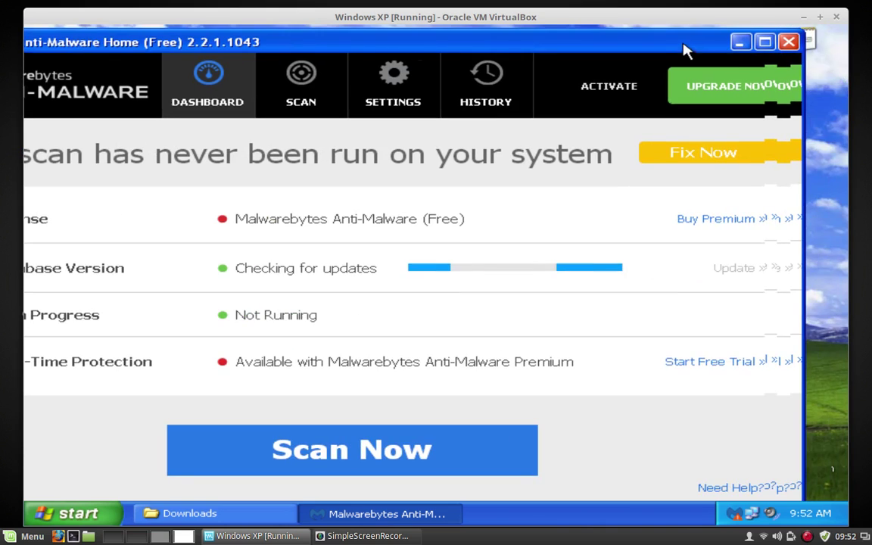
left_click(788, 41)
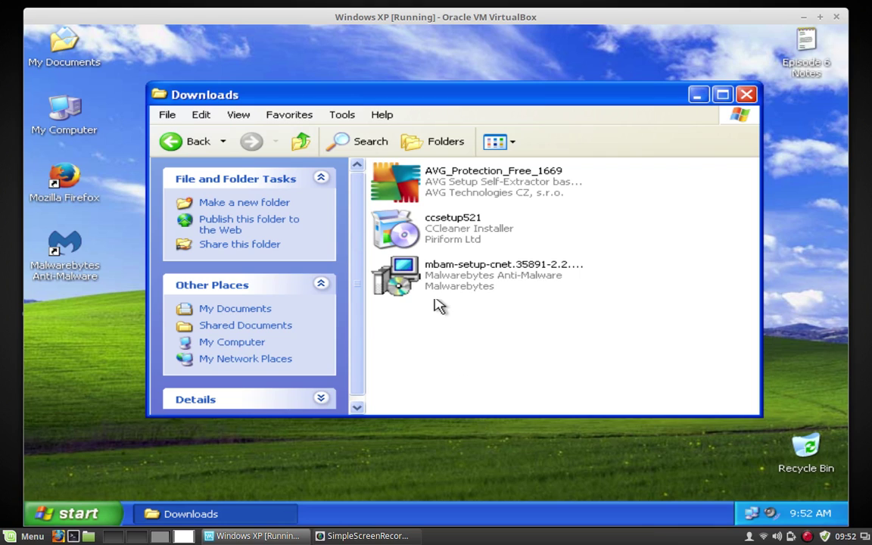
Run the ccsetup521 installer from the Downloads folder and install CCleaner v5.21 in English with the default options
mouse_move(421, 218)
left_click(420, 236)
double_click(421, 236)
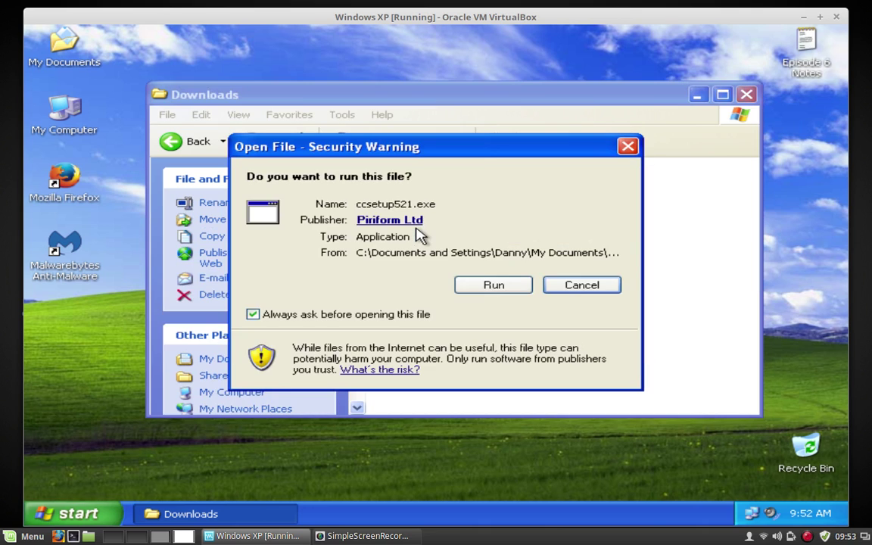
left_click(515, 293)
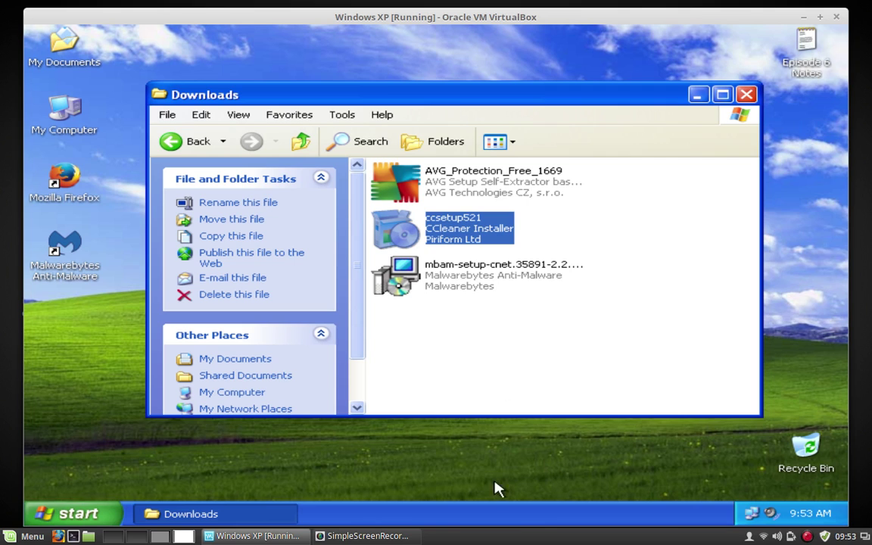
double_click(429, 237)
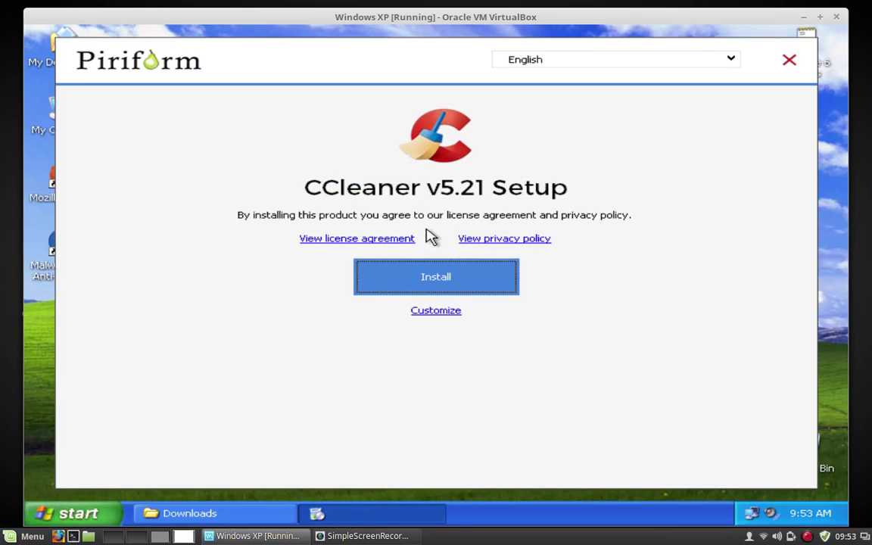
left_click(435, 280)
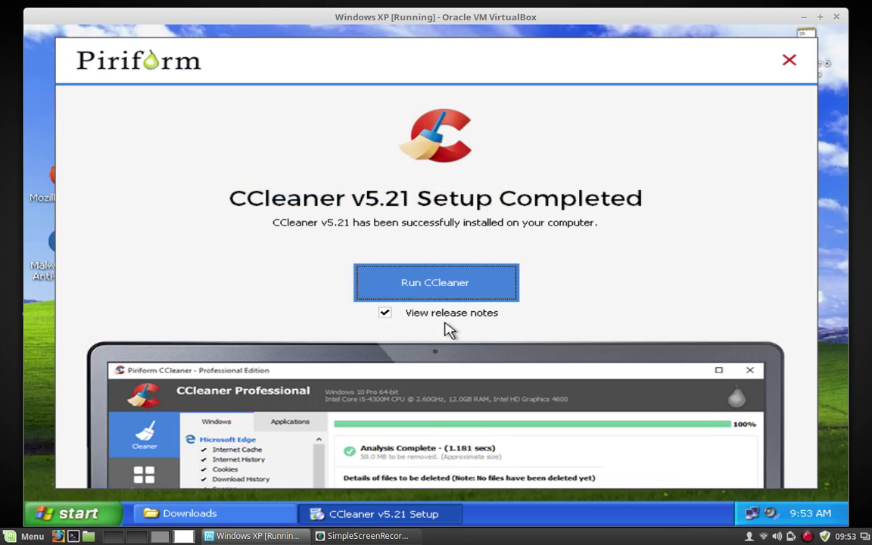
Launch CCleaner from the completed setup and scan the registry for issues with all Registry Cleaner categories selected
left_click(453, 291)
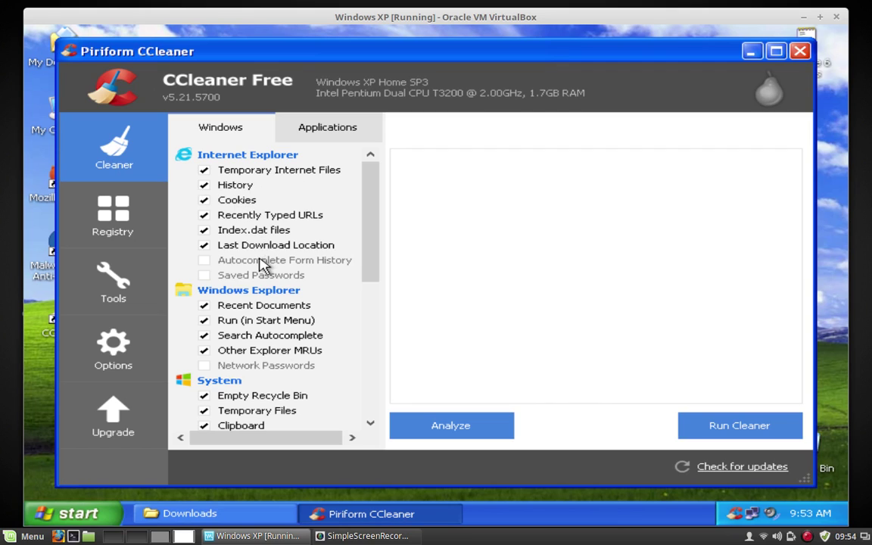
left_click(125, 215)
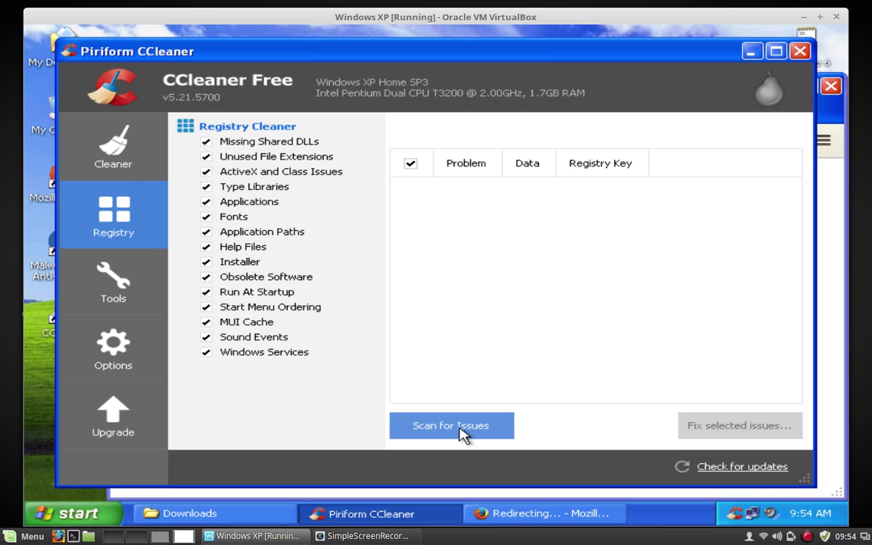
left_click(462, 427)
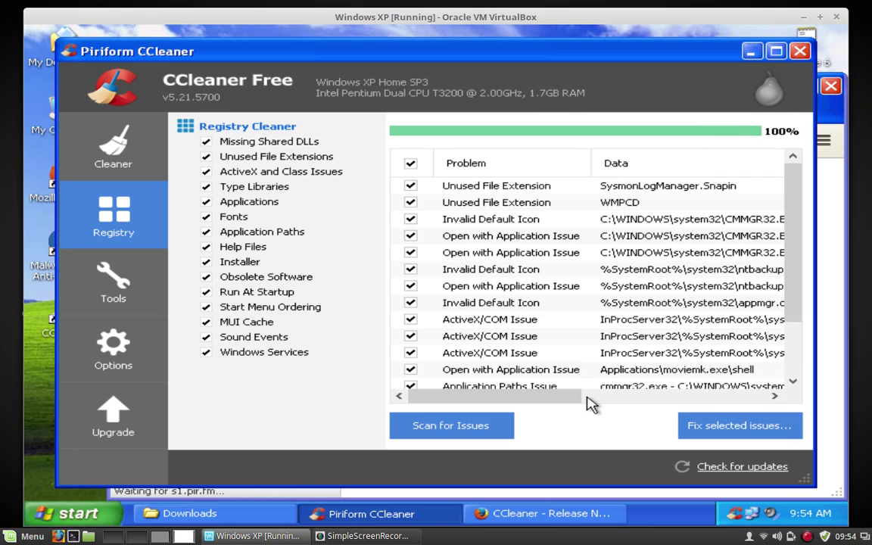
Fix all selected registry issues without backing up the registry changes, and close the issue details dialog
left_click(715, 433)
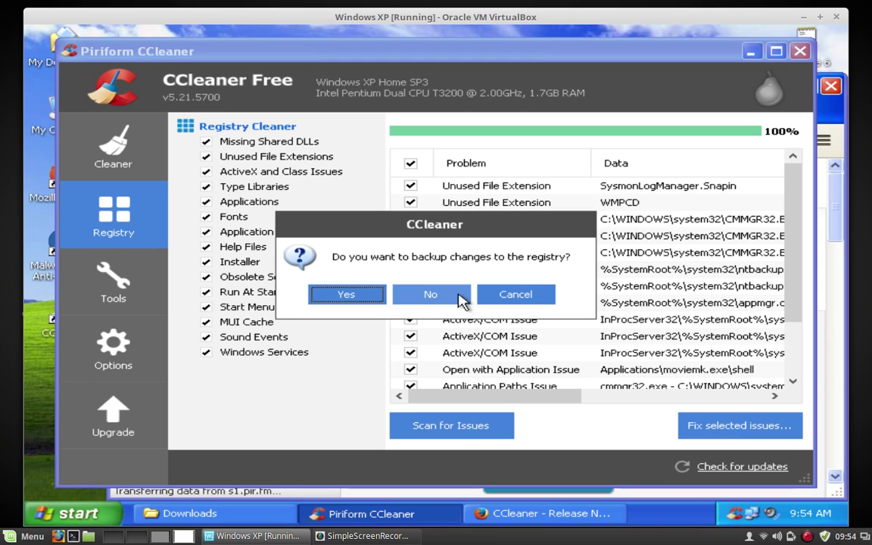
left_click(427, 294)
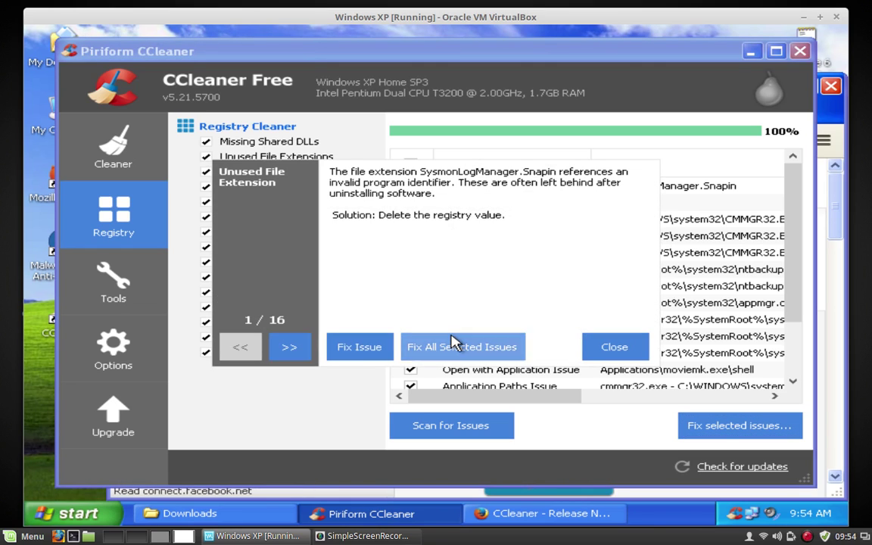
left_click(453, 343)
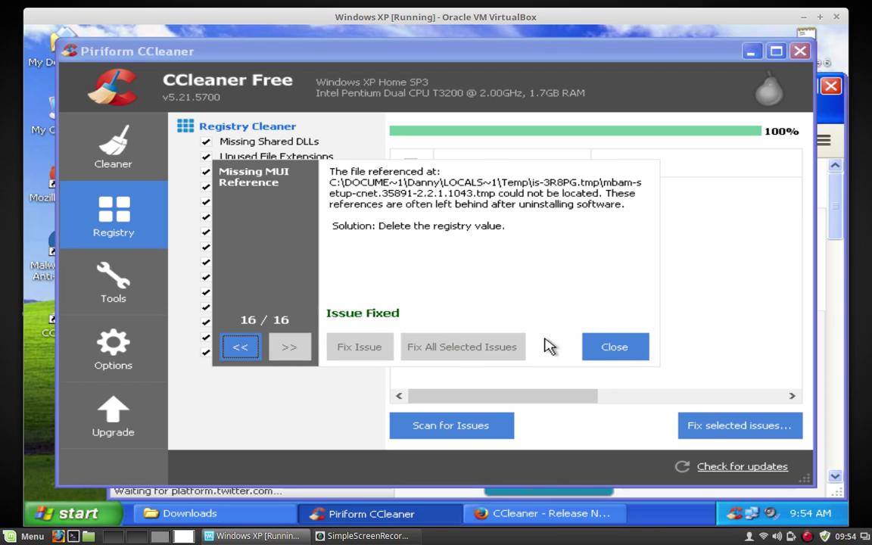
left_click(613, 357)
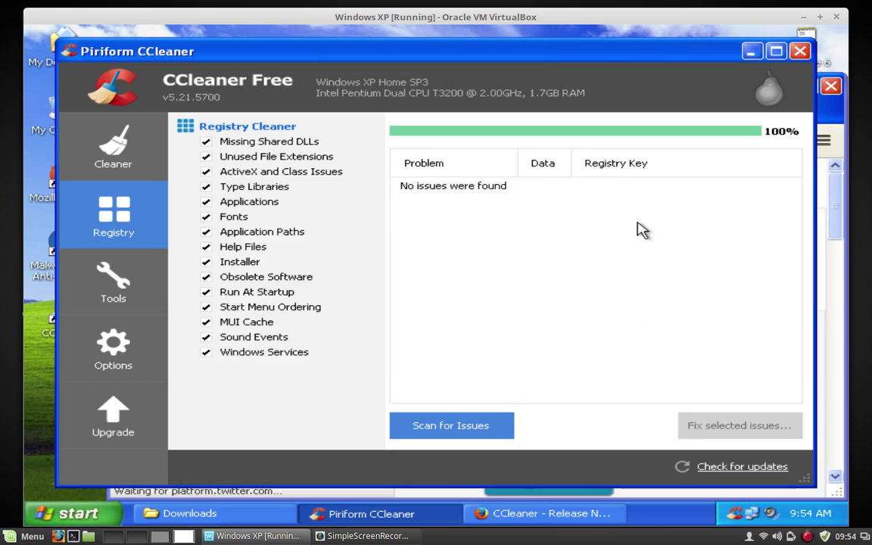
Close CCleaner and the browser window showing its release notes page to get back to the Downloads folder
left_click(802, 51)
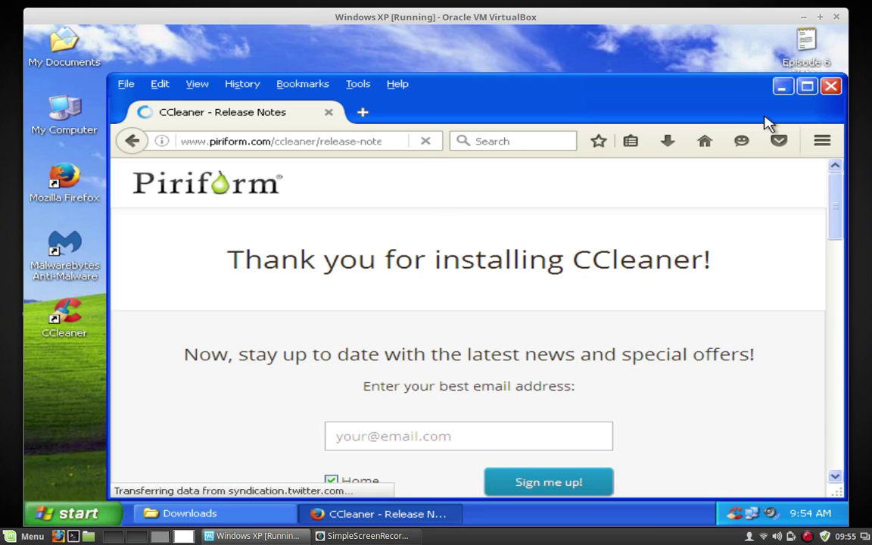
left_click(830, 90)
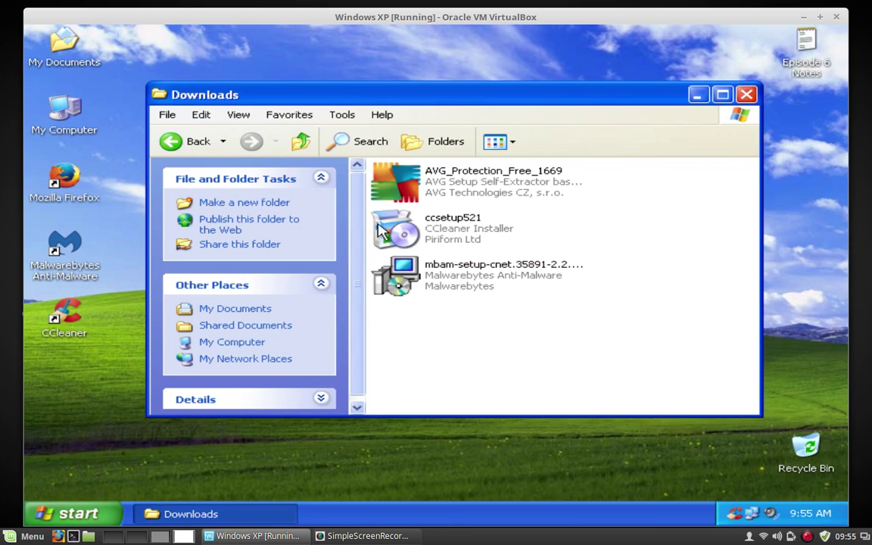
mouse_move(462, 206)
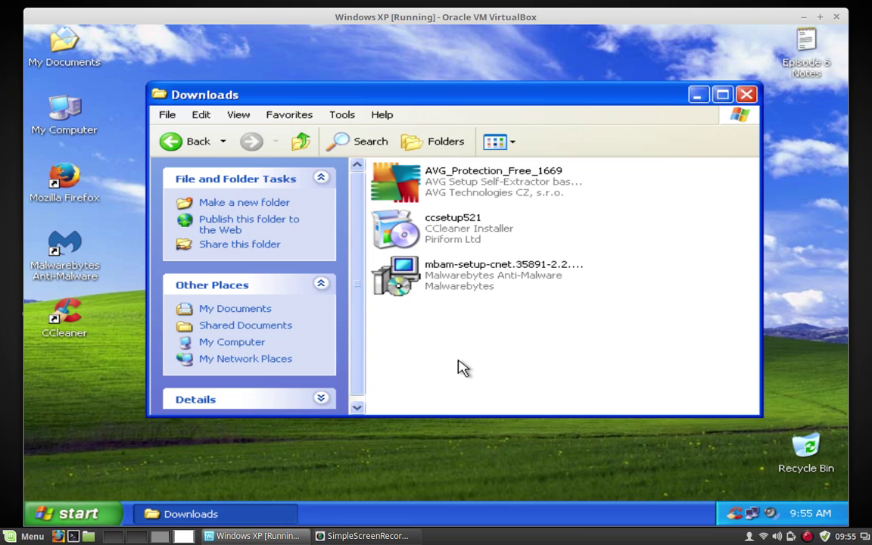
mouse_move(439, 178)
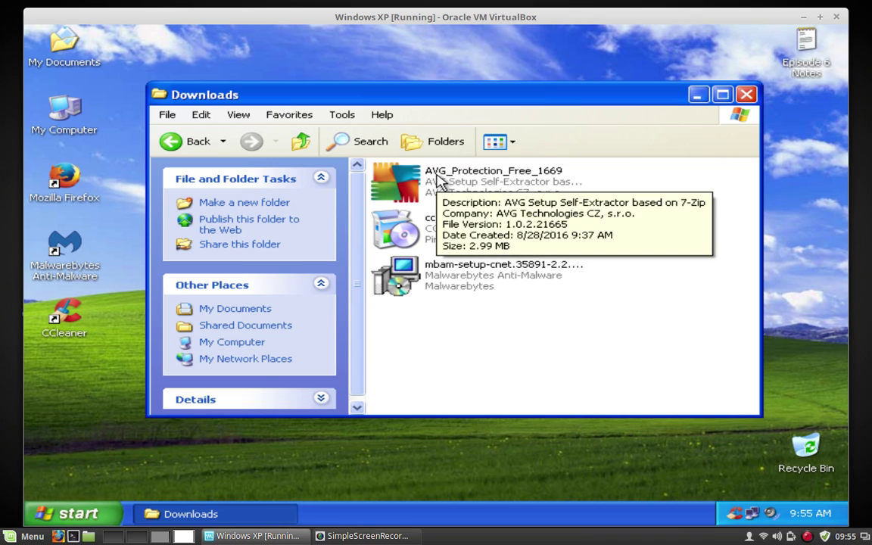